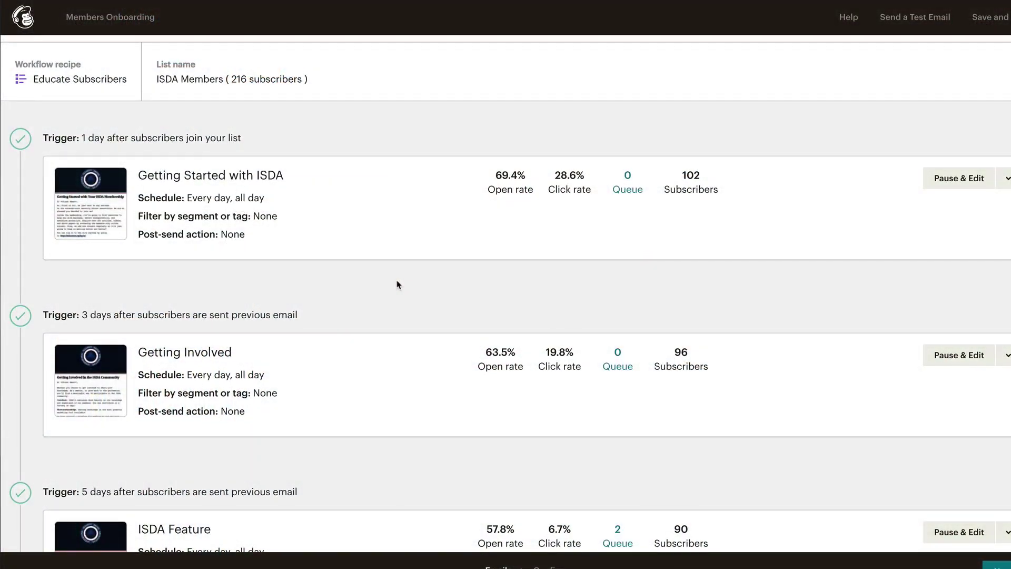
Step: Scroll up and down through the Members Onboarding workflow's emails
scroll(398, 285, down, 1)
scroll(398, 284, down, 2)
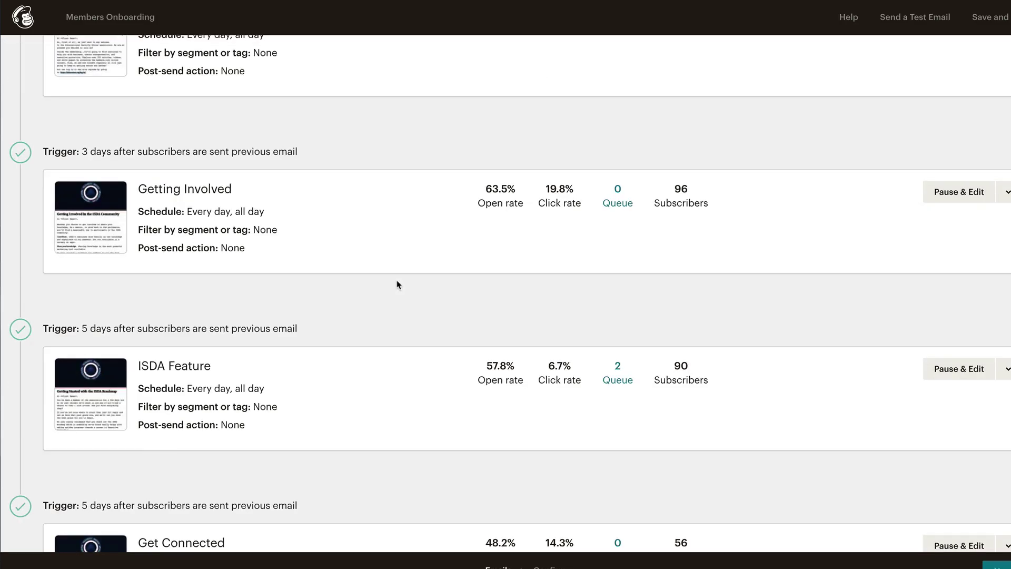
scroll(398, 285, down, 1)
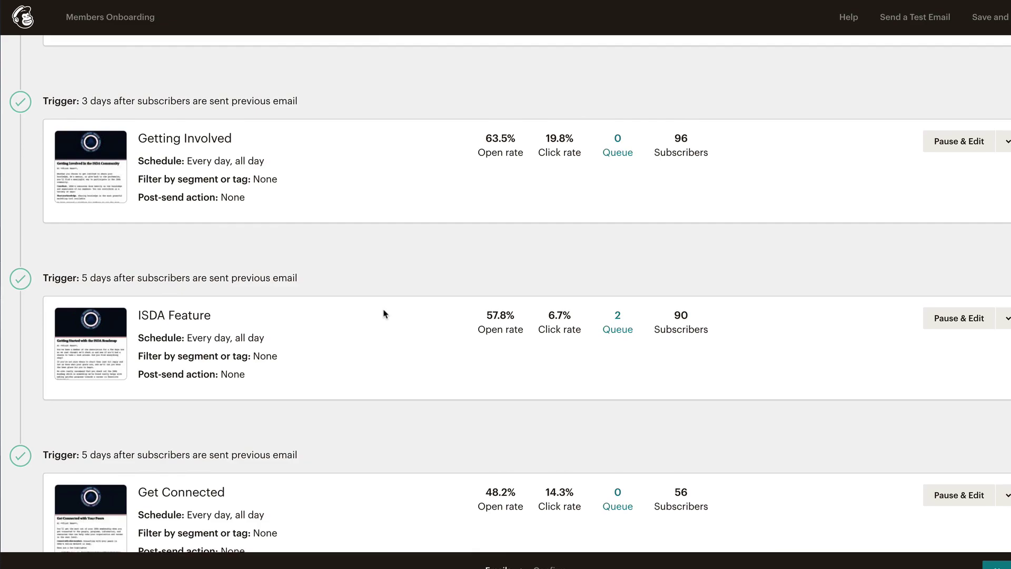
scroll(385, 314, down, 2)
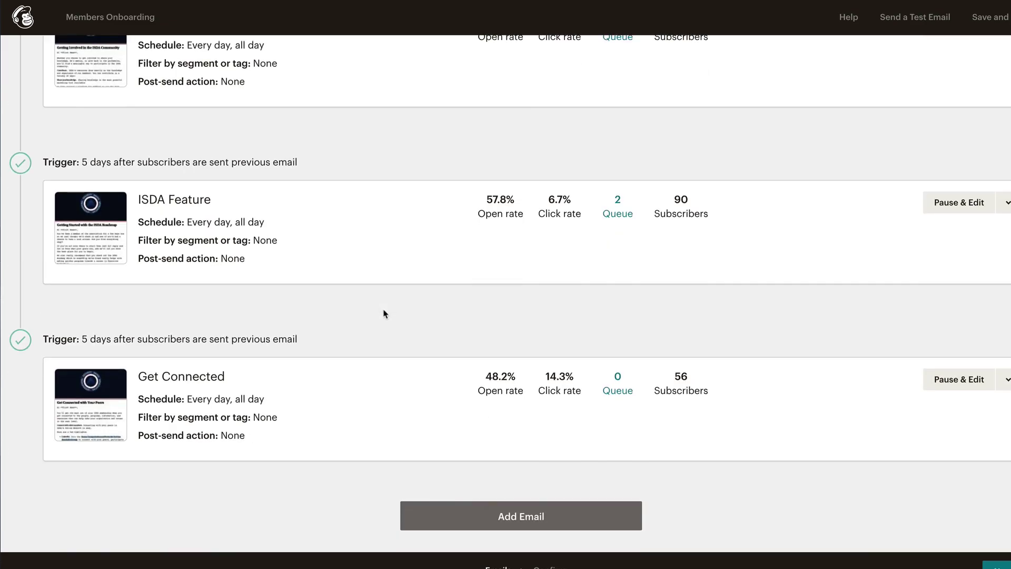
scroll(358, 304, up, 7)
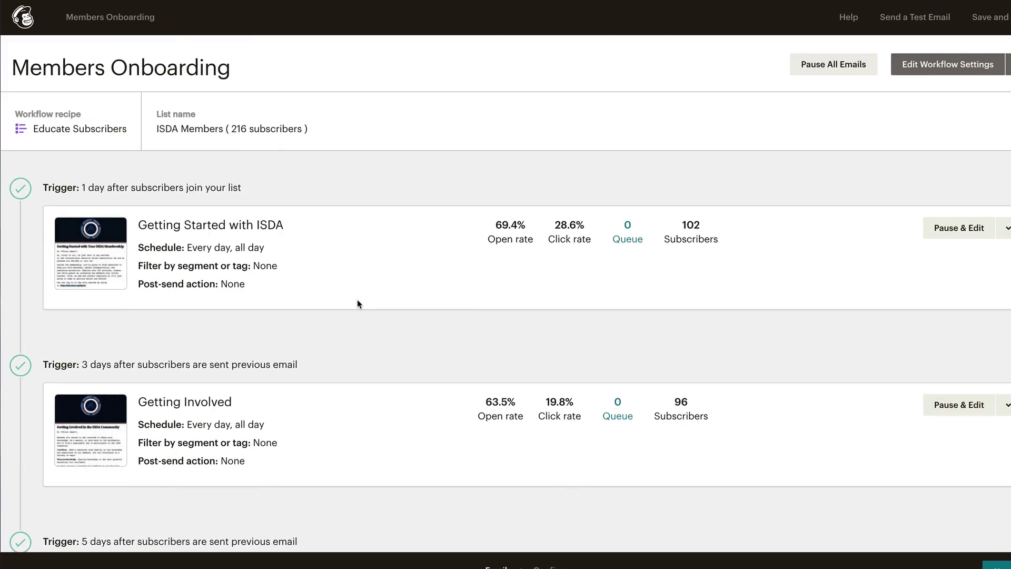
scroll(427, 296, down, 5)
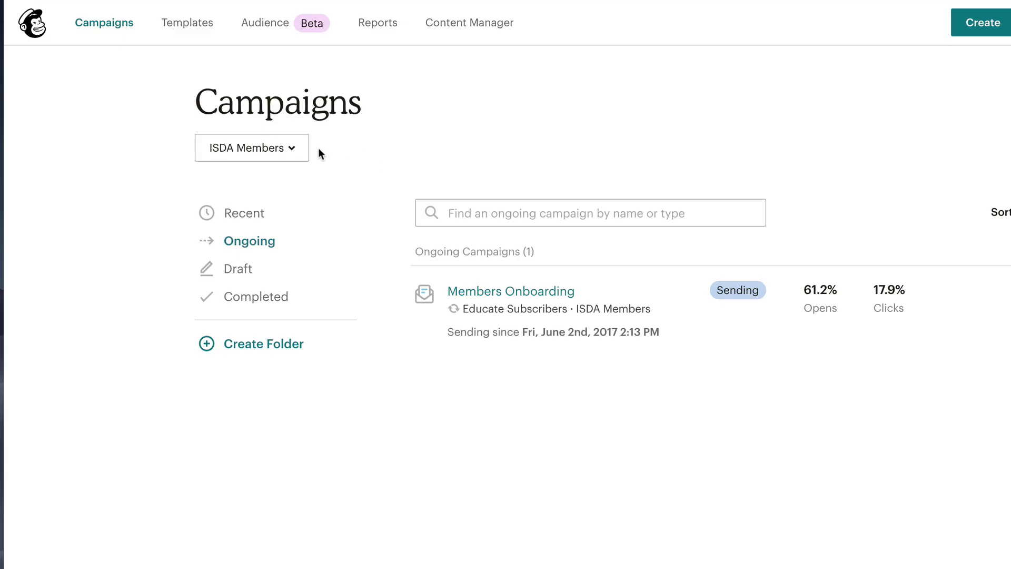
Step: Switch the selected audience to Strategic Marketing Solutions
click(306, 154)
scroll(348, 244, up, 5)
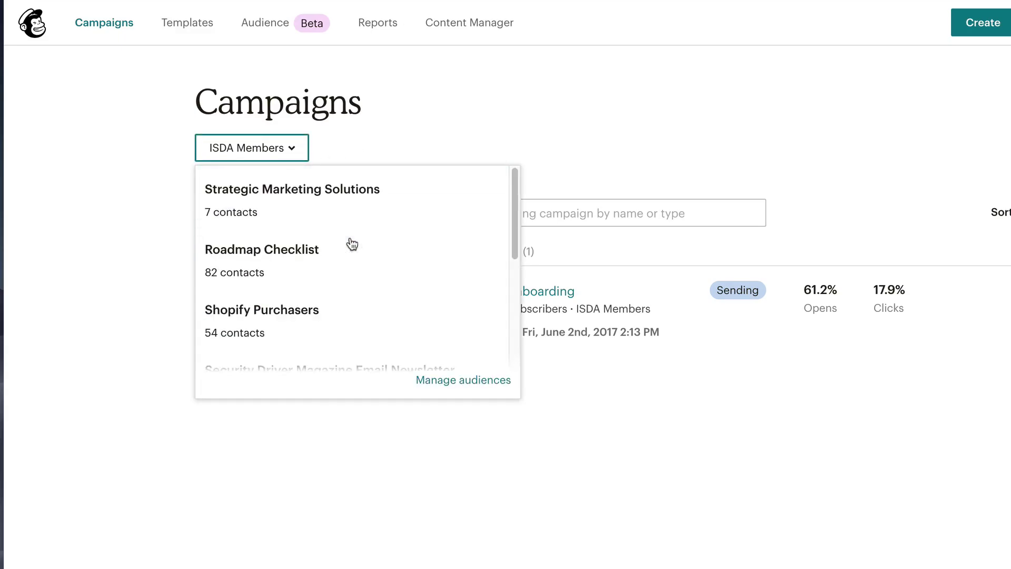
click(290, 203)
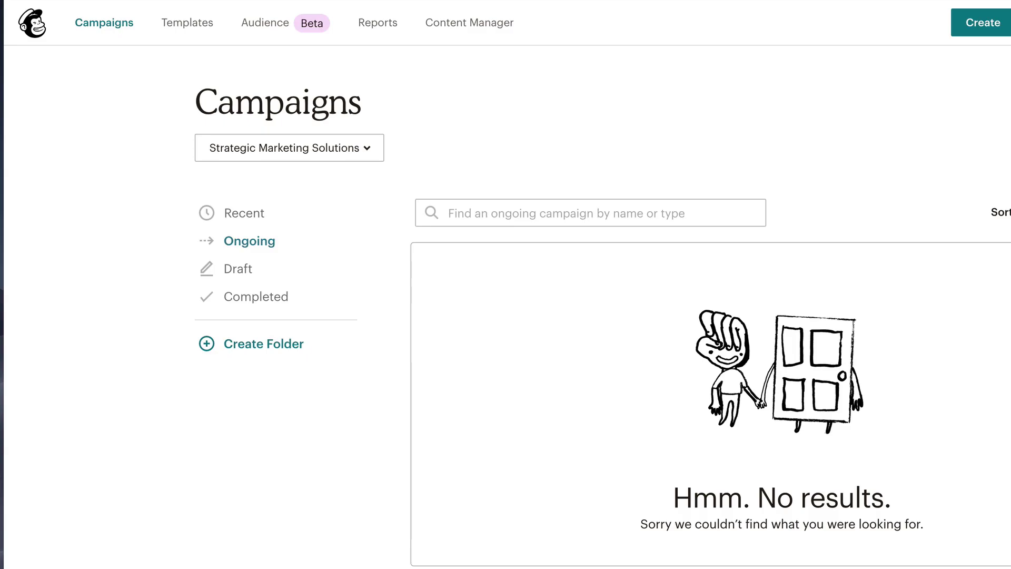
Step: Start an automated email, browsing Subscriber activity and E-commerce templates before returning to Featured
click(983, 22)
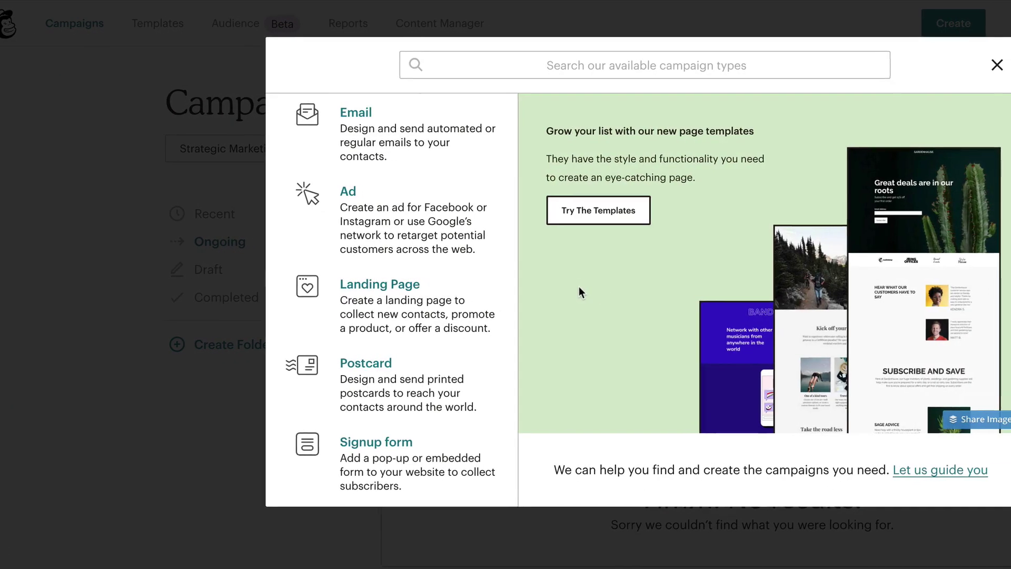
click(306, 120)
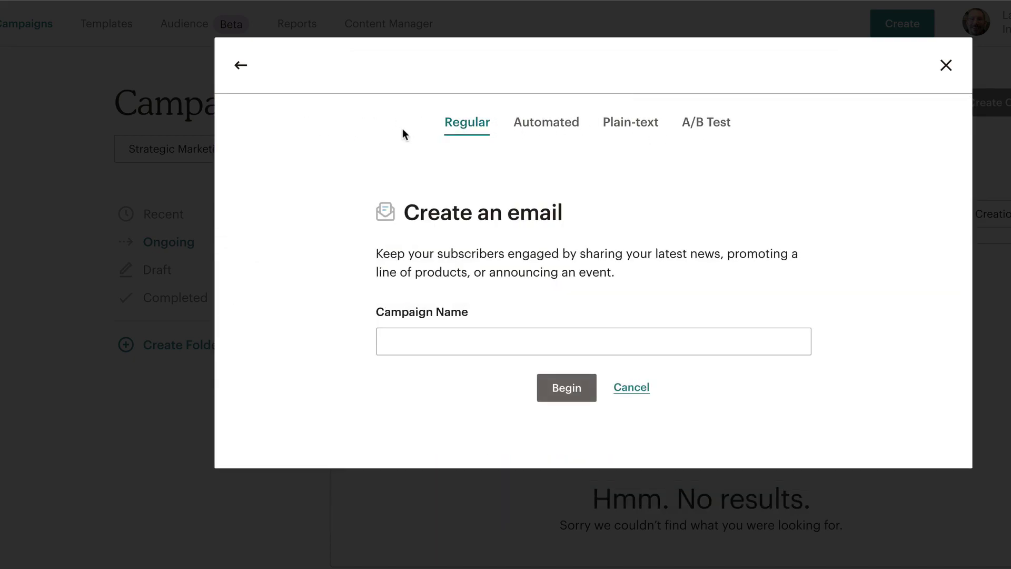
click(565, 126)
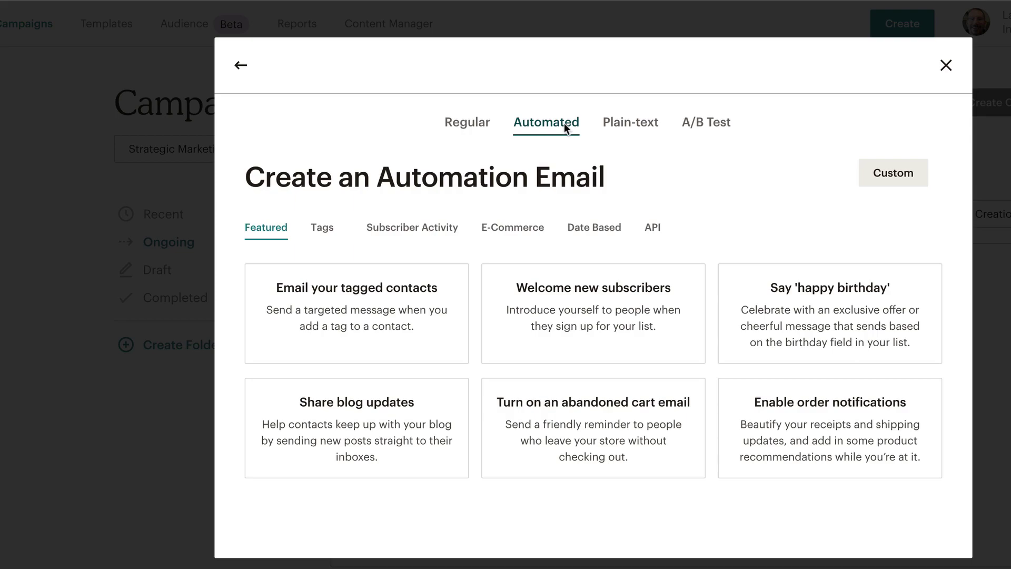
click(424, 231)
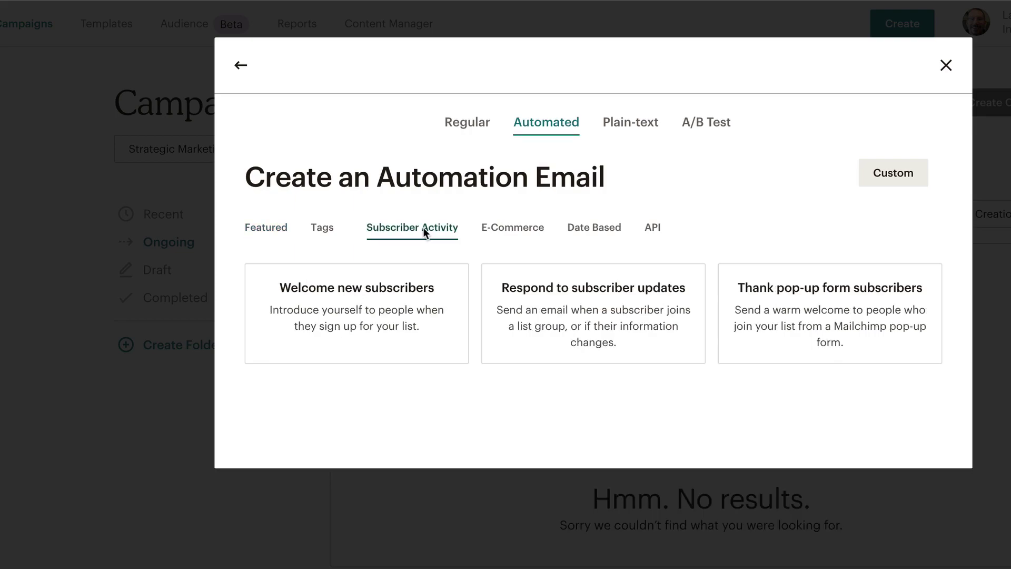
click(503, 227)
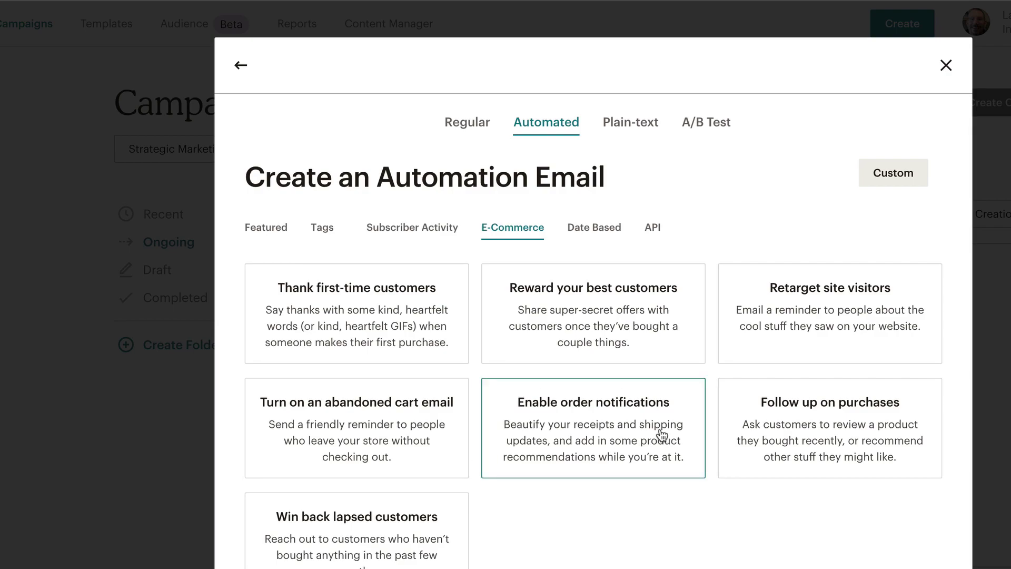
click(266, 228)
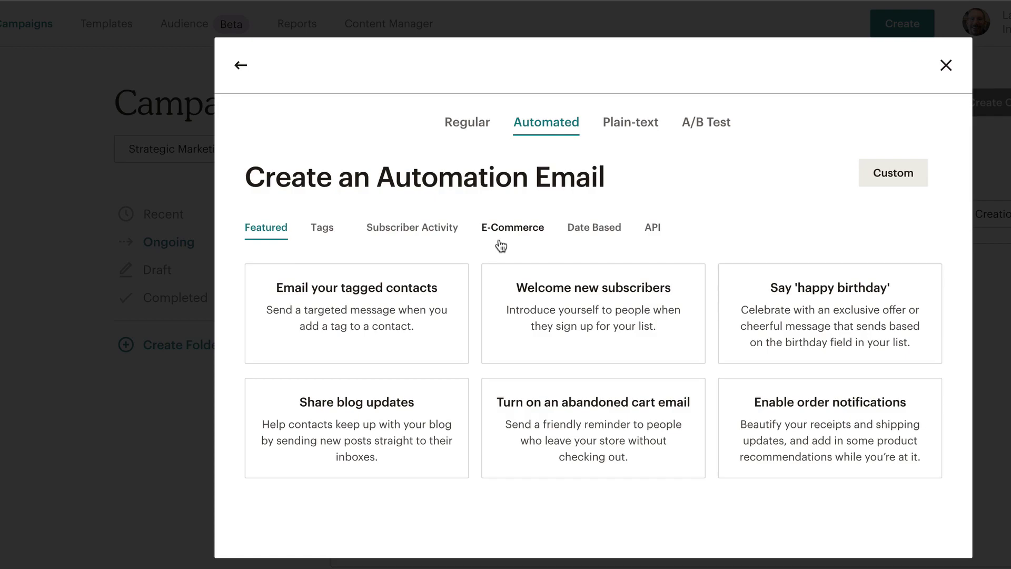
Step: Begin a Welcome new subscribers automation named Welcome message for the Strategic Marketing Solutions list
click(589, 314)
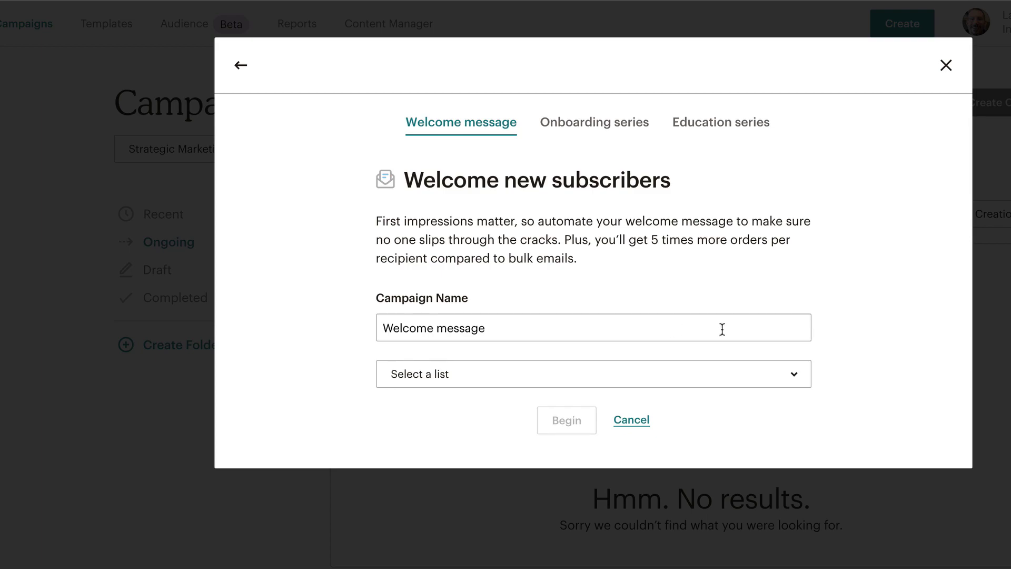
click(794, 375)
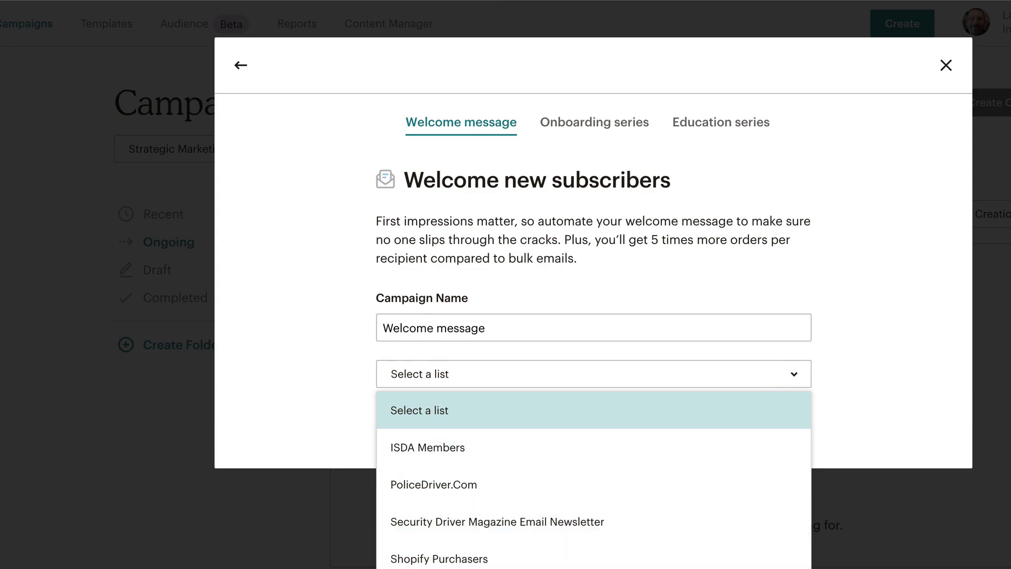
click(474, 567)
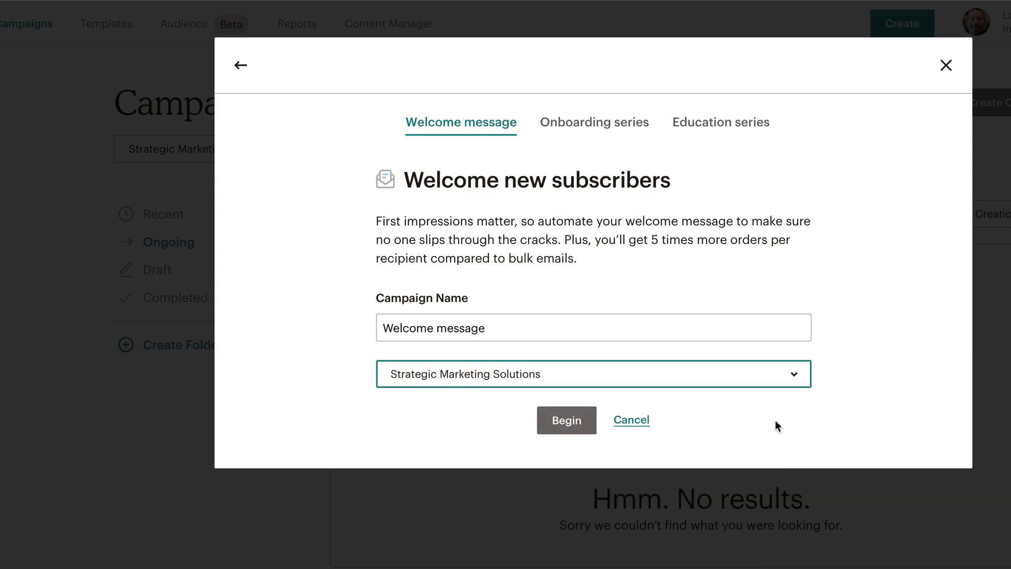
click(574, 423)
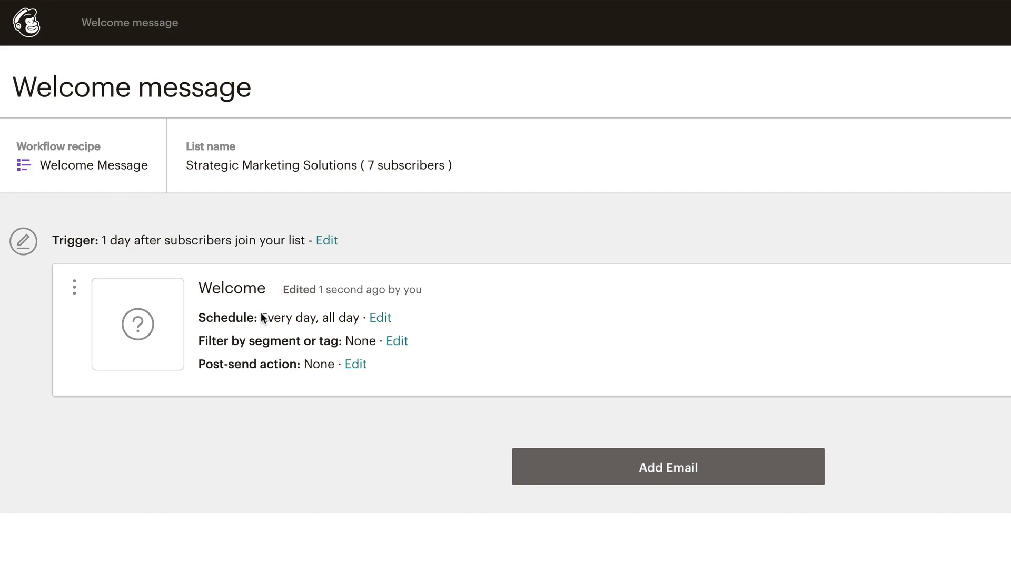
click(327, 240)
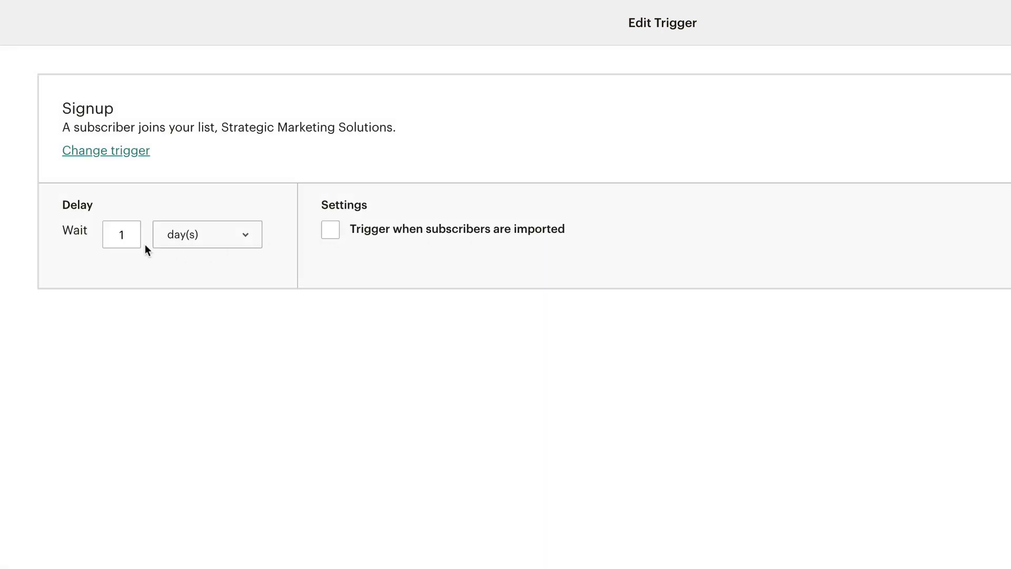
click(164, 235)
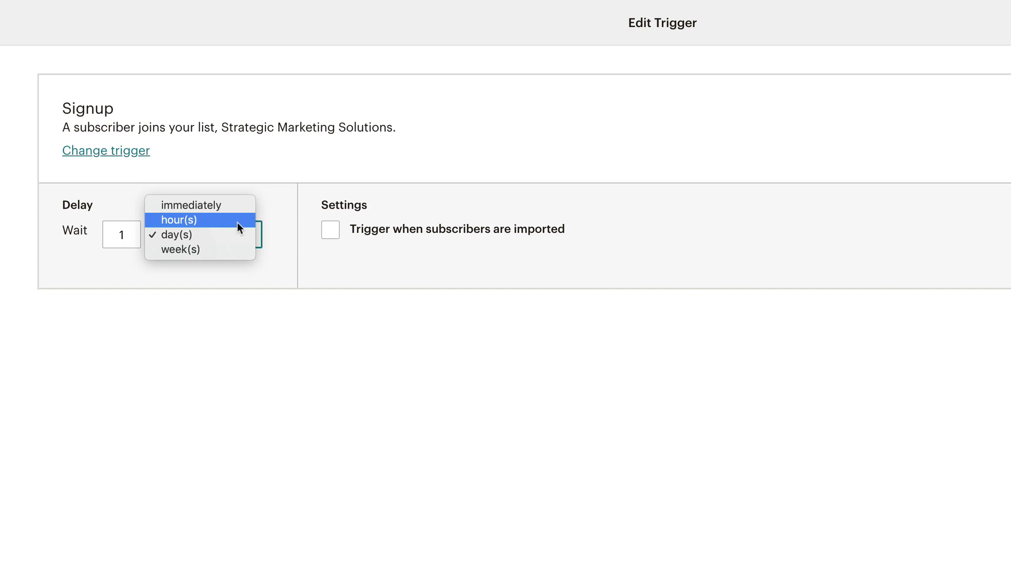
click(433, 259)
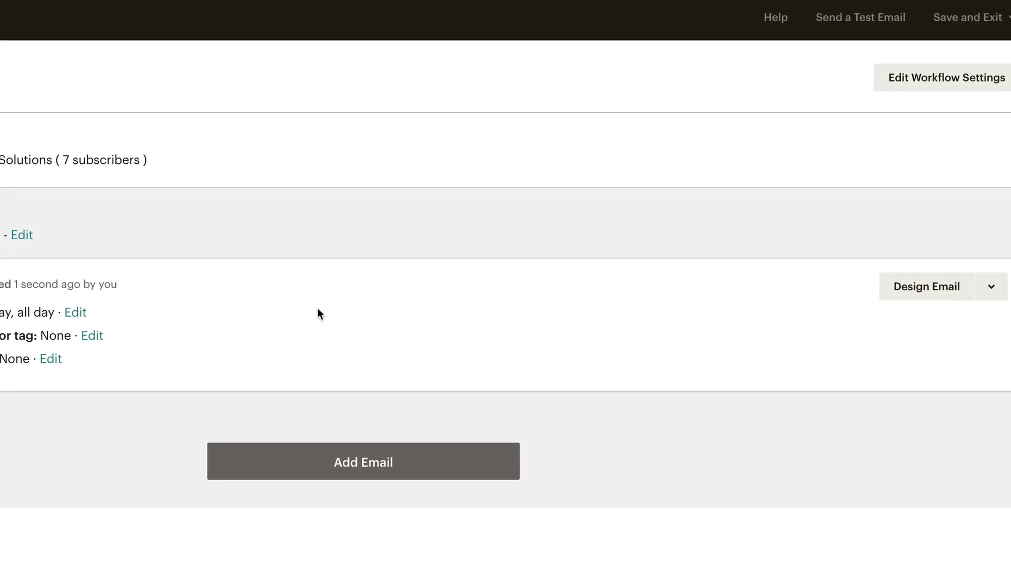
Step: Open the Welcome email's design and add 'SMS' to its internal name
click(916, 289)
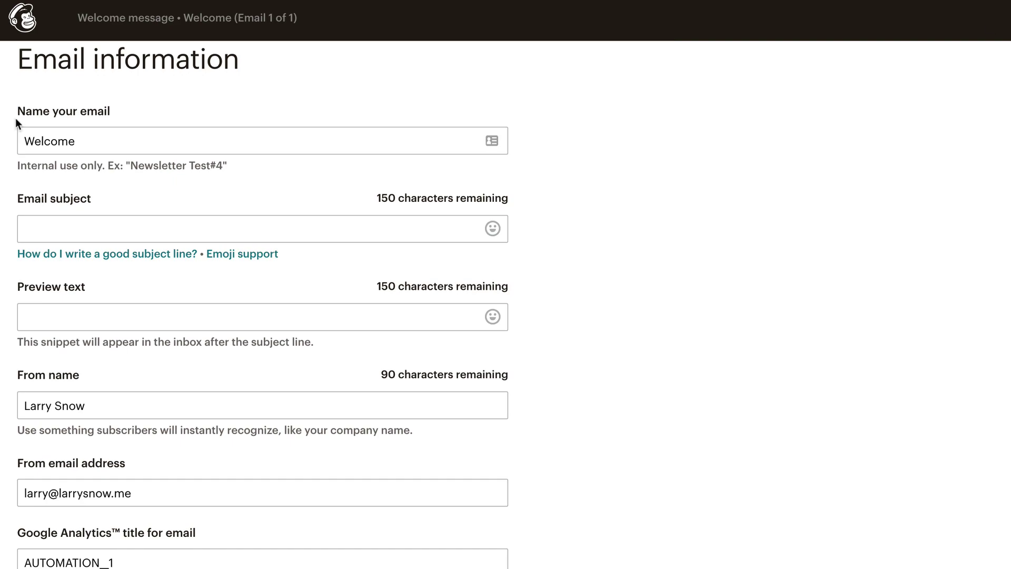
drag(96, 138, 9, 139)
click(94, 128)
click(79, 130)
key(Left)
key(Left)
key(Left)
key(Left)
key(Left)
key(Left)
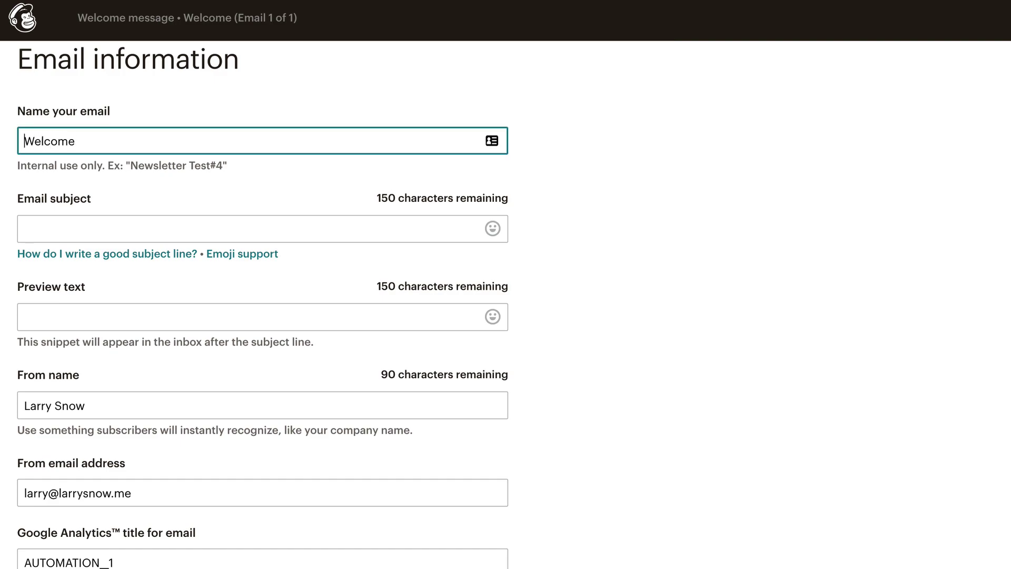
text(SMS)
Step: Set the email subject to 'Welcome to Strategic Marketing Solutions'
click(75, 229)
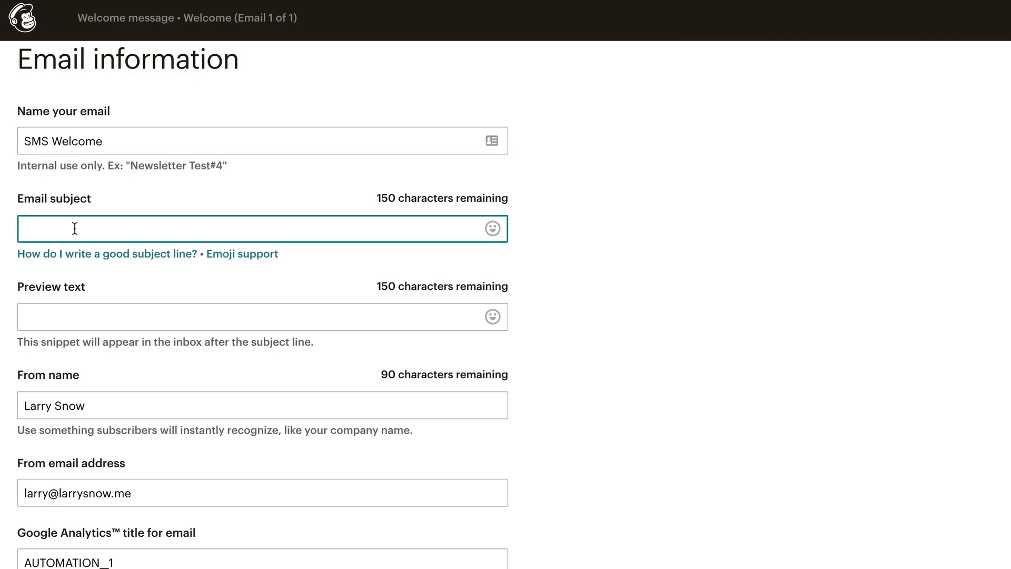
text(Welcome to Strategic Marketing Solutions)
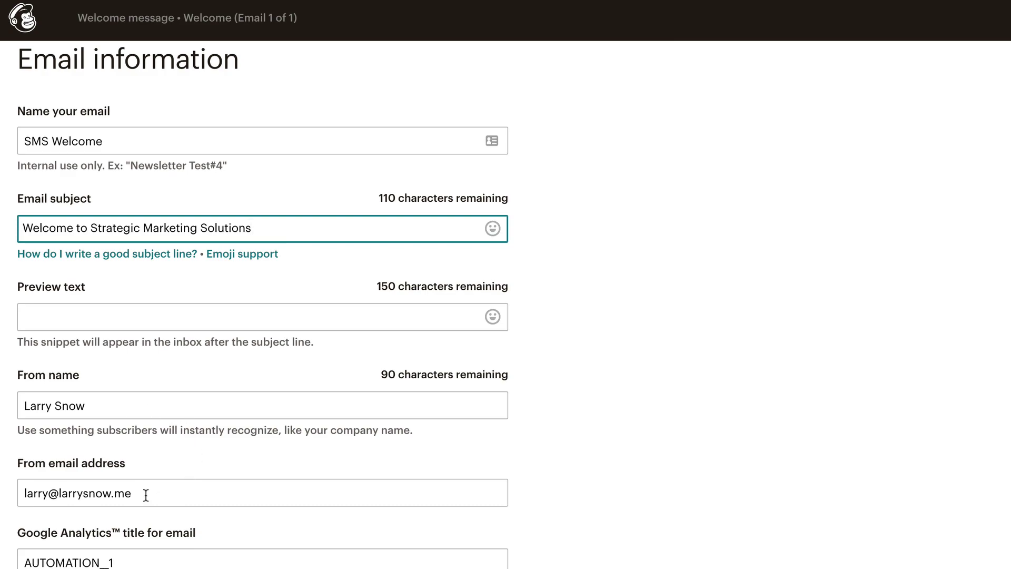
Step: Replace the AUTOMATION_1 Google Analytics title with SMS_Welcome_Message and proceed to templates
click(124, 495)
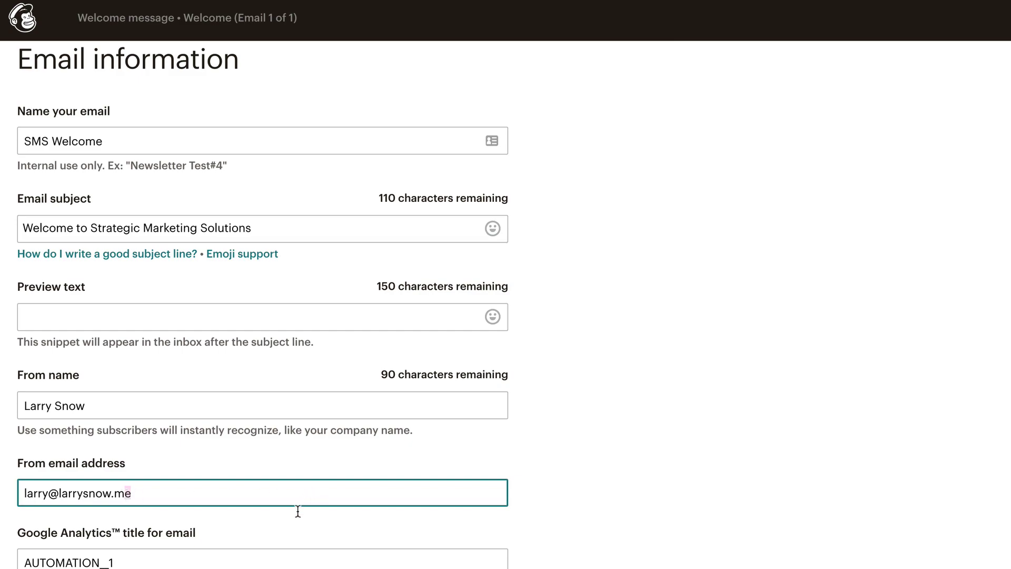
scroll(132, 554, down, 1)
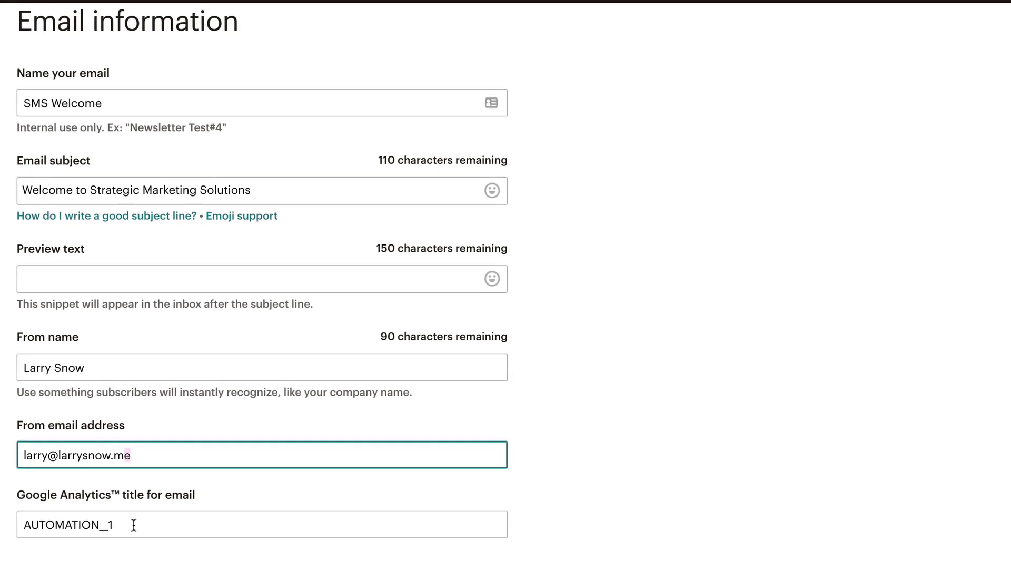
click(120, 525)
drag(120, 525, 18, 525)
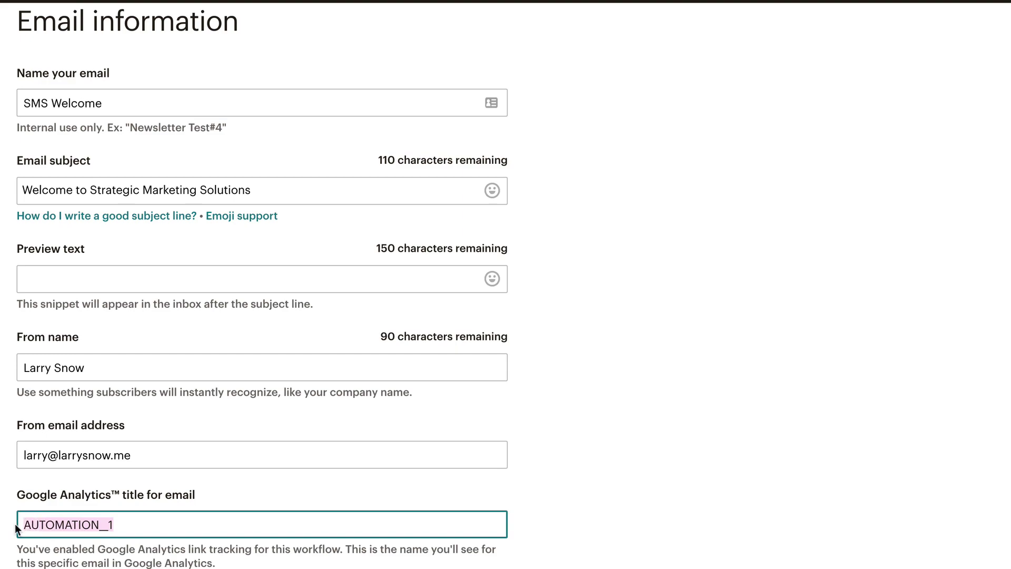
text(SMS)
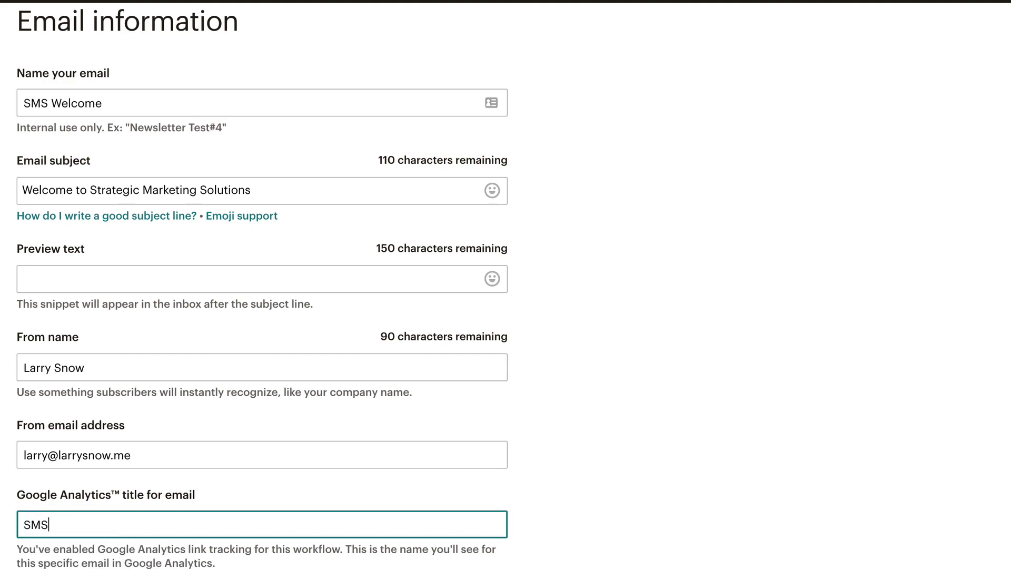
text(_Welcome_Message)
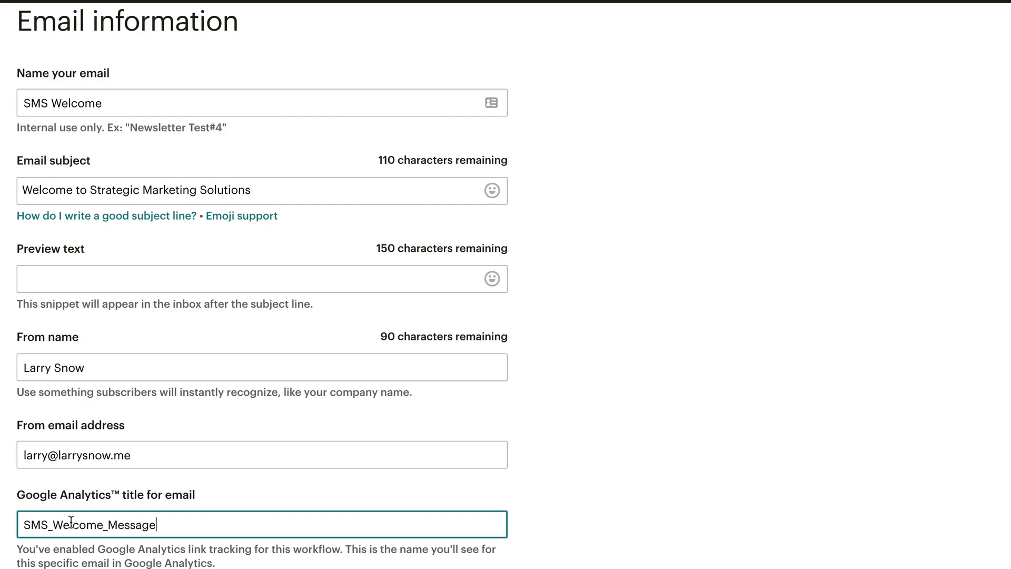
click(418, 444)
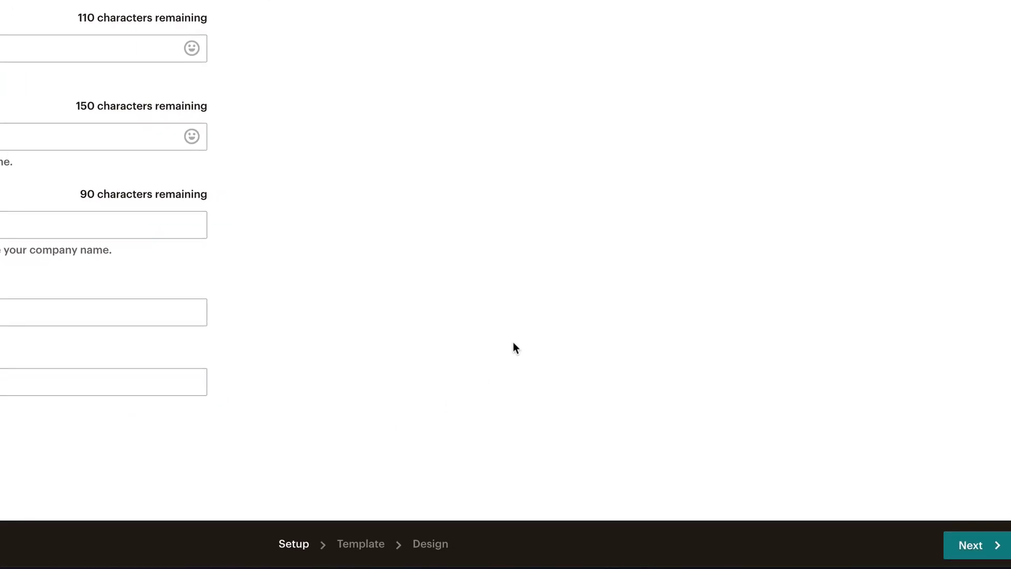
click(979, 546)
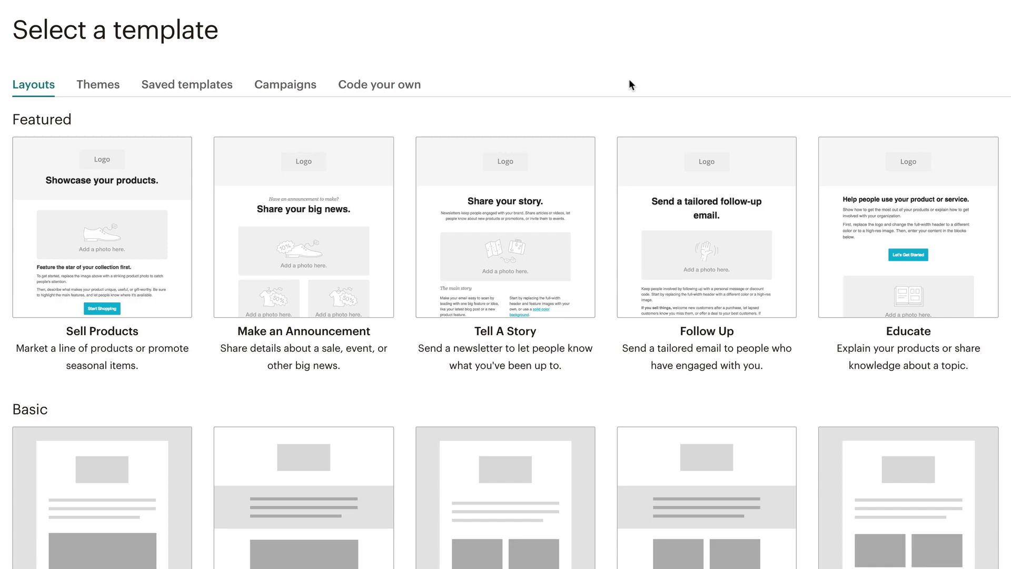
Step: Browse the Layouts and Themes templates, then list saved templates like Member OnBoarding
scroll(535, 152, down, 4)
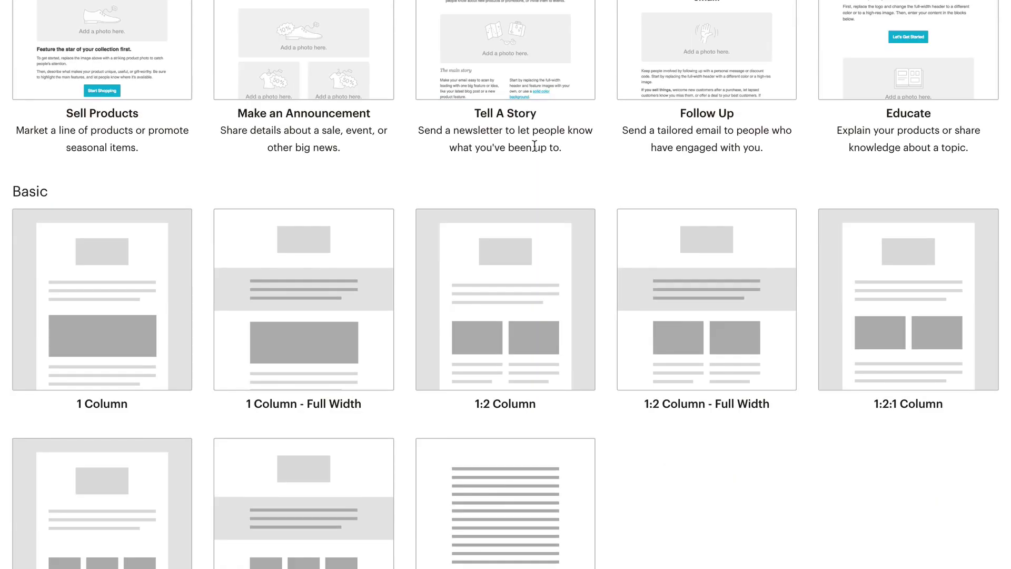
scroll(535, 151, down, 2)
scroll(536, 152, up, 6)
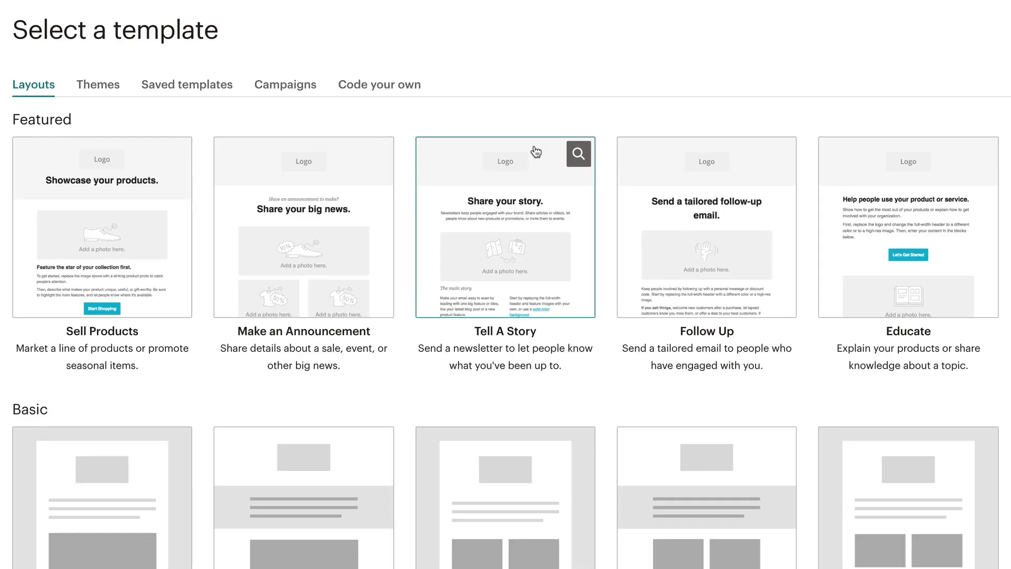
click(108, 86)
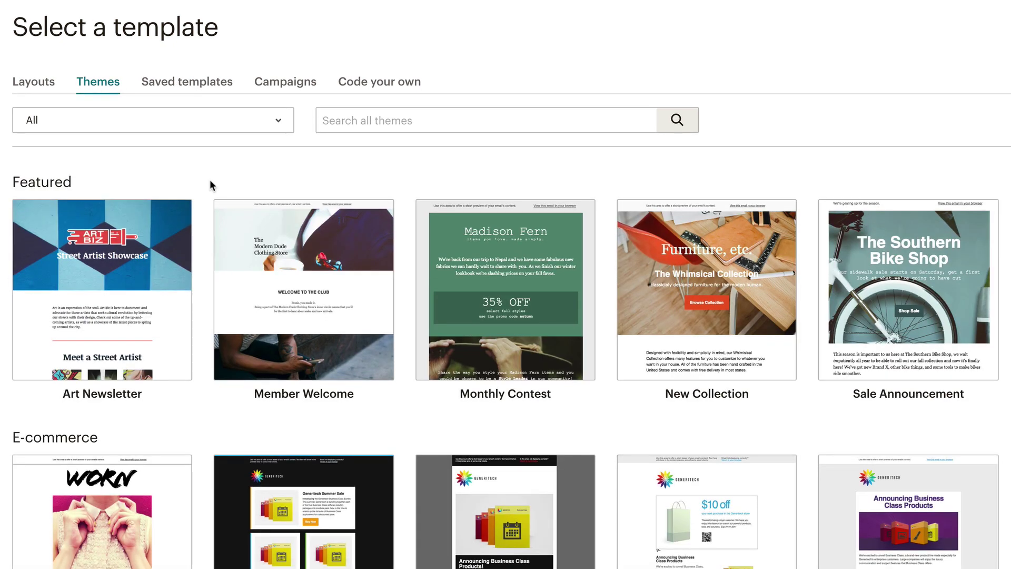
scroll(209, 180, down, 4)
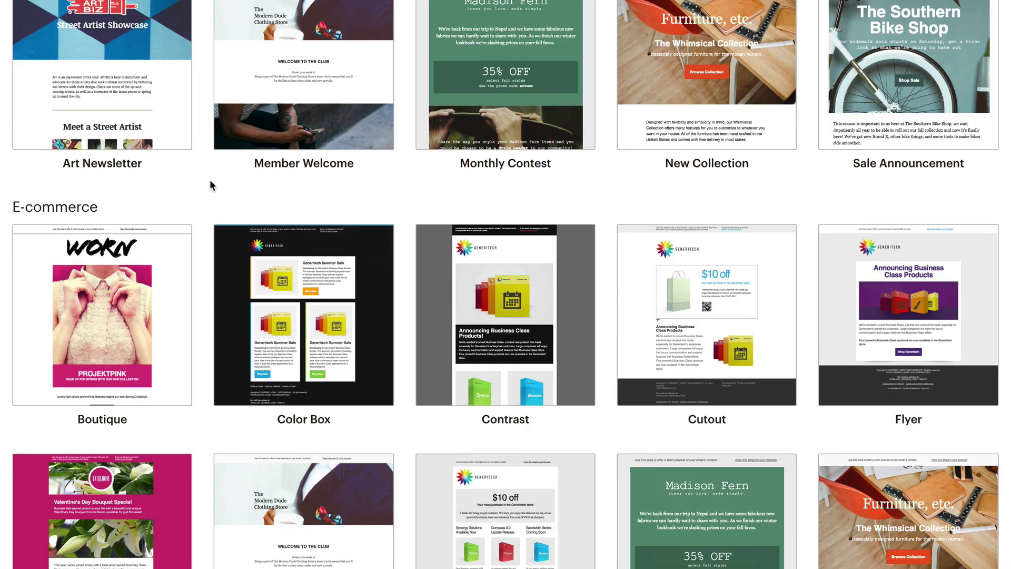
scroll(209, 180, down, 7)
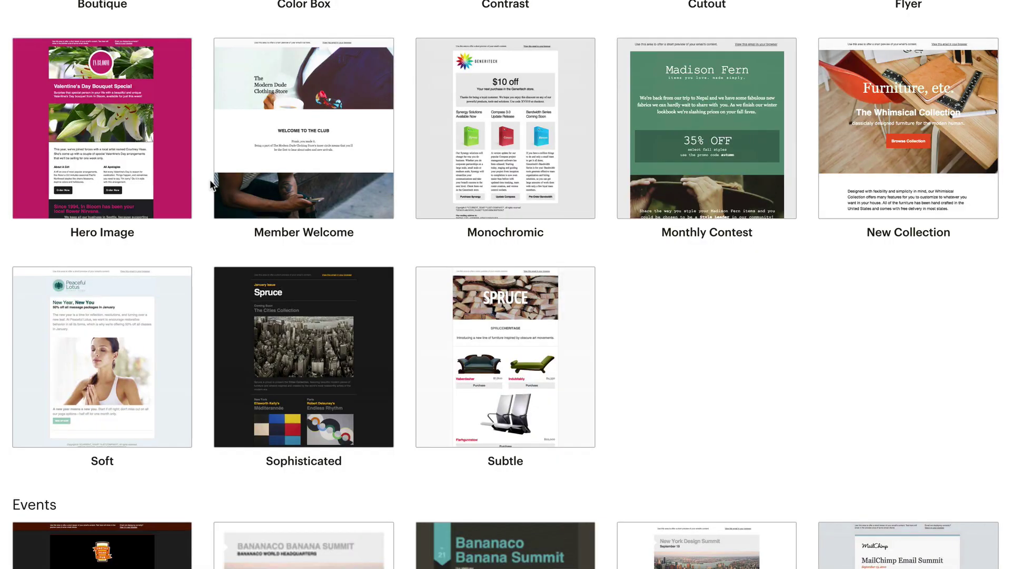
scroll(210, 179, up, 12)
click(185, 90)
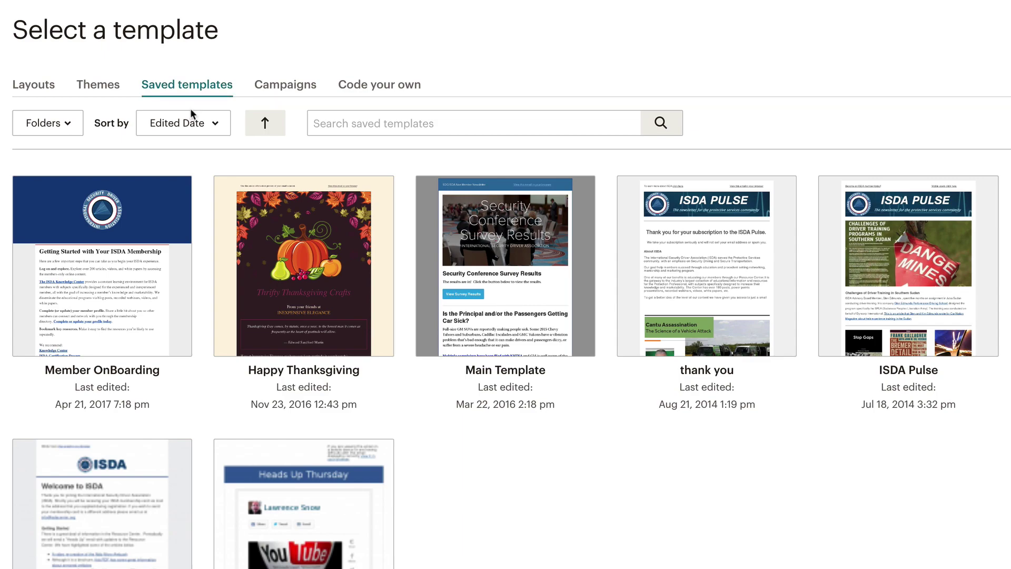
Step: After viewing Campaigns and Code your own options, choose Educate and select its header logo
click(295, 88)
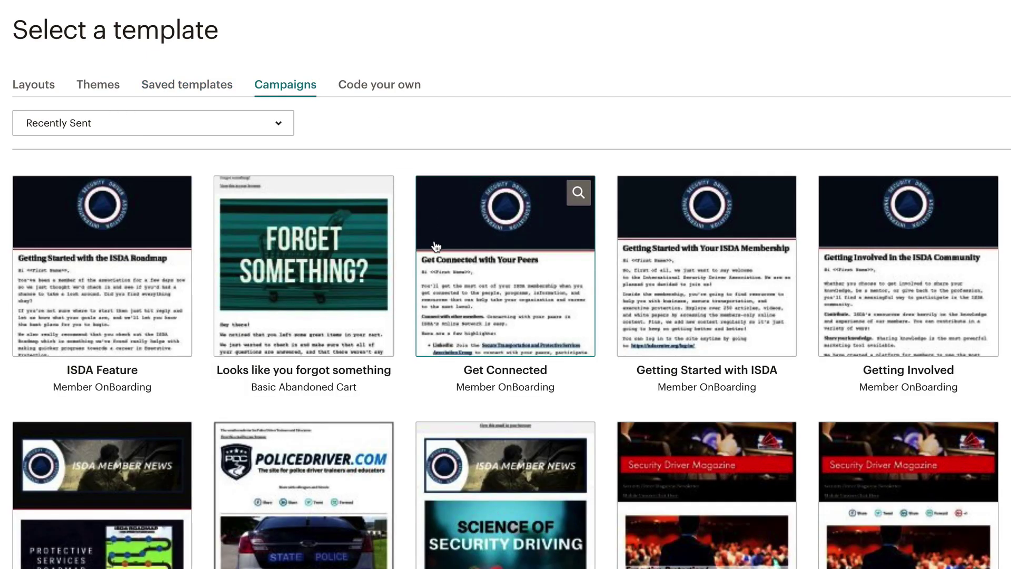
scroll(435, 245, down, 8)
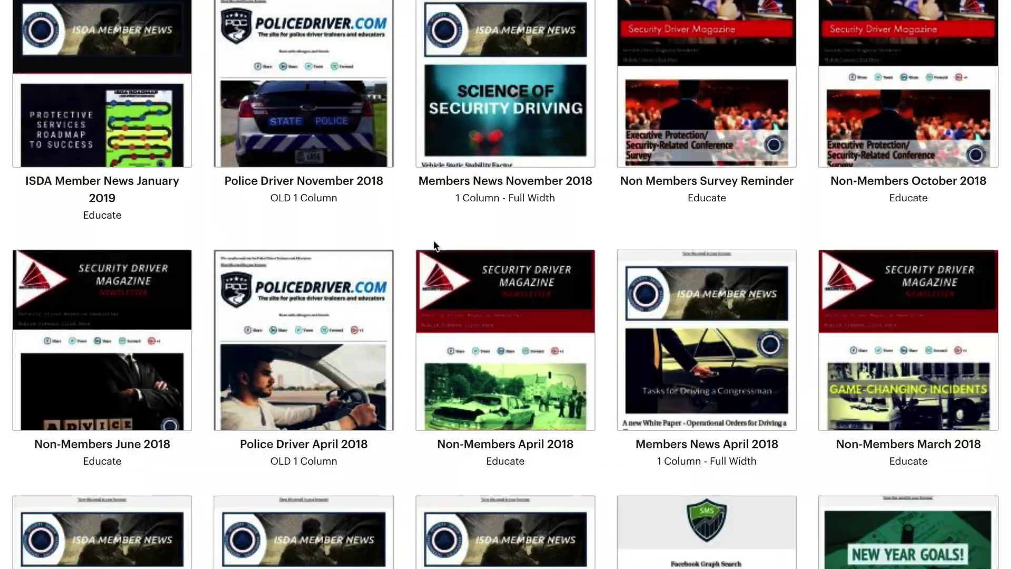
scroll(435, 246, up, 8)
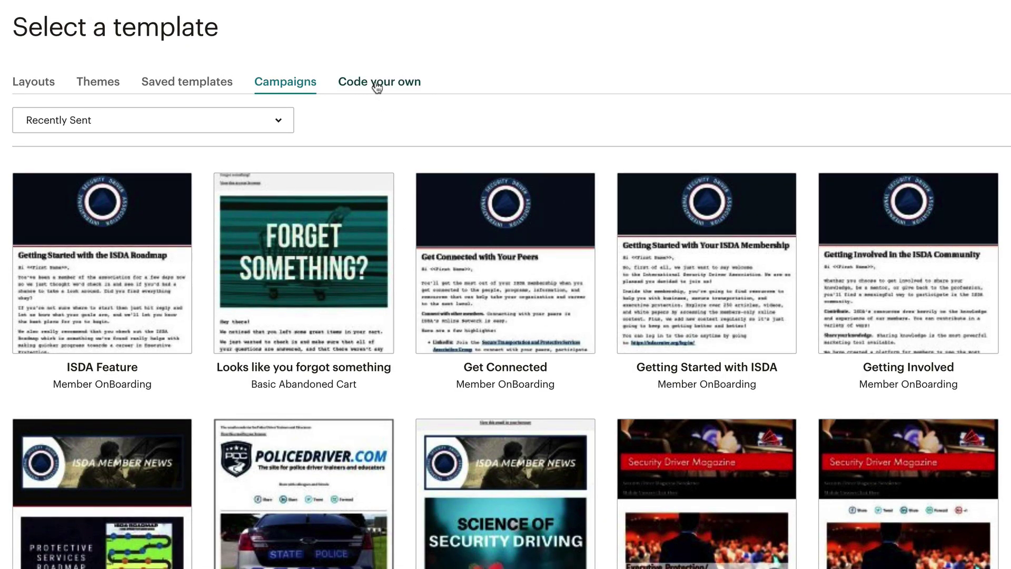
click(376, 85)
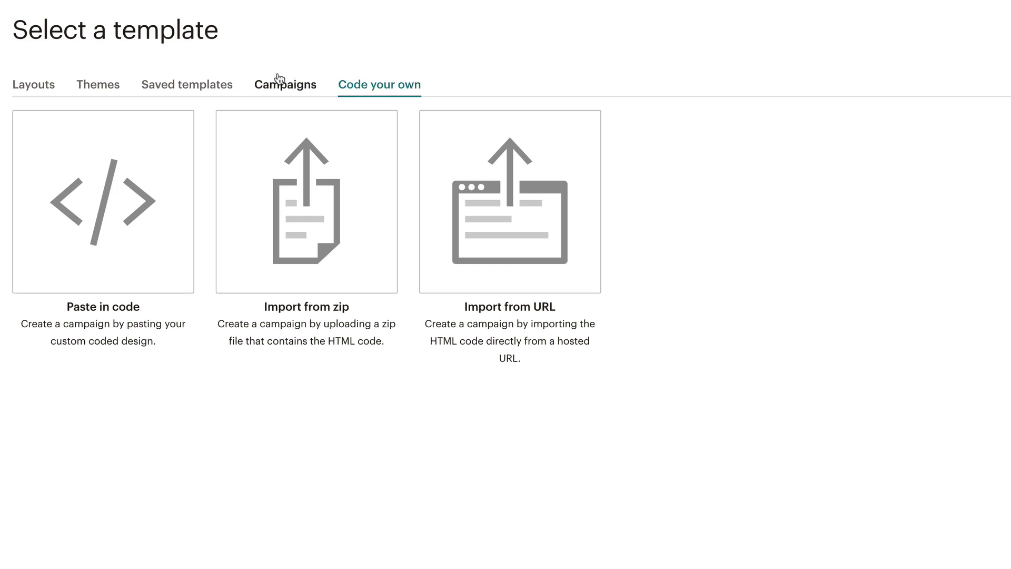
click(41, 90)
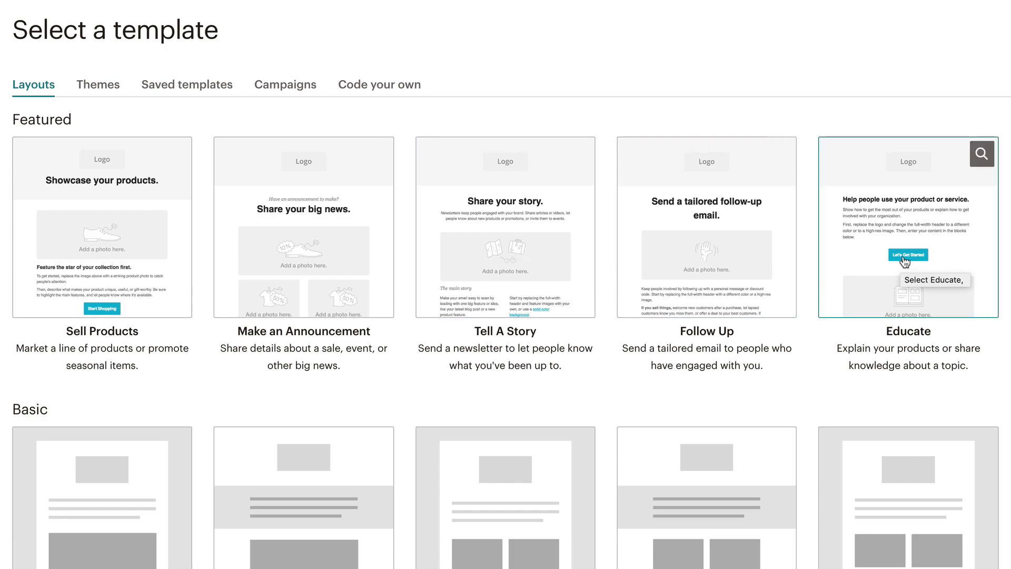
click(921, 218)
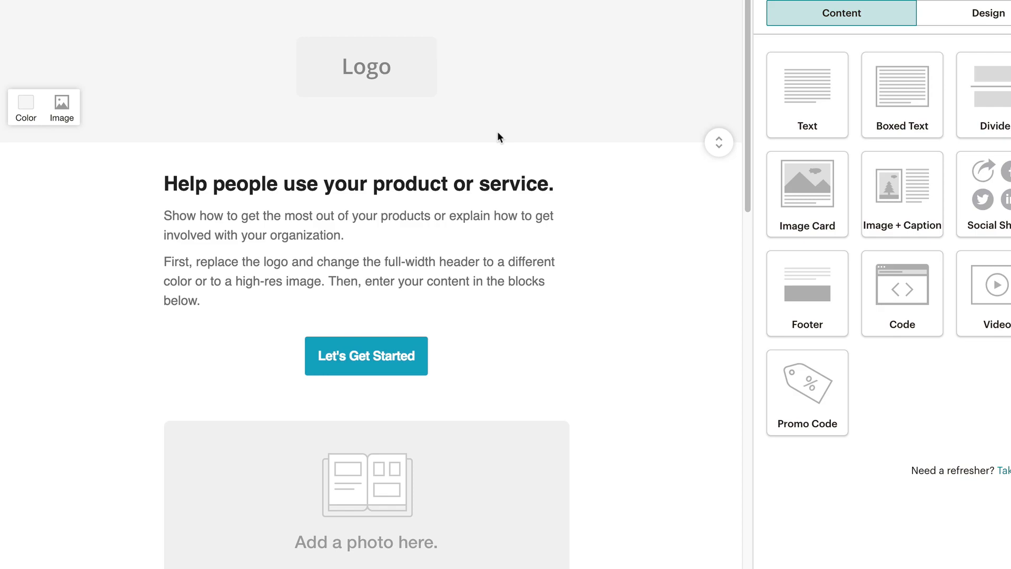
click(353, 75)
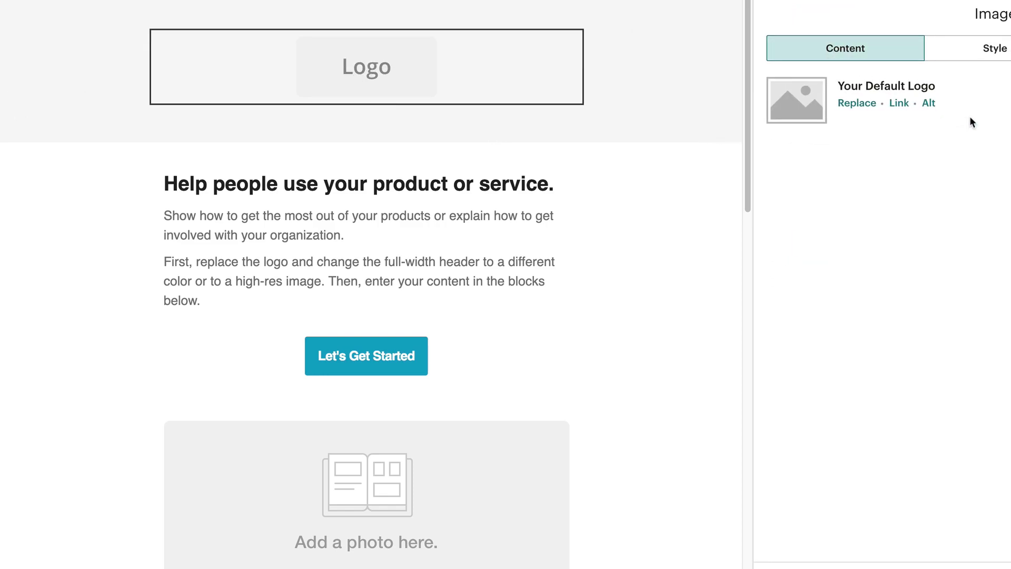
Step: Replace the placeholder logo with the SMS shield image from My Files and shorten the header
click(857, 103)
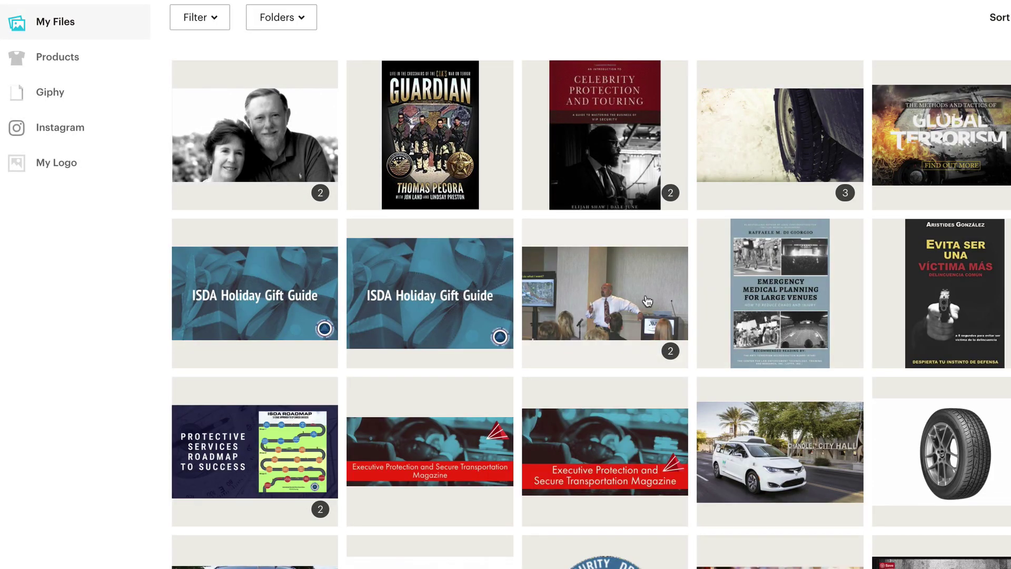
scroll(647, 302, down, 7)
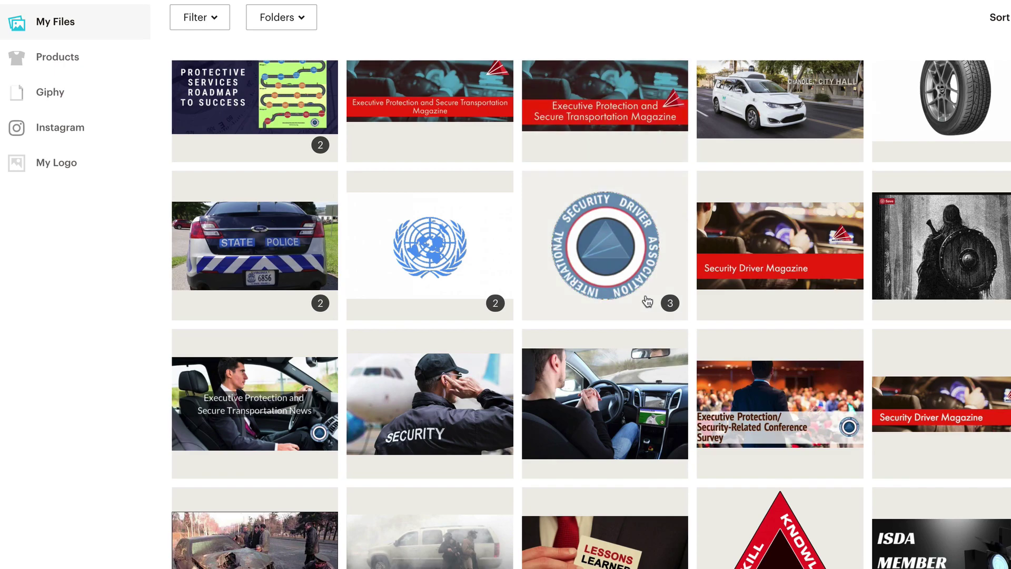
scroll(648, 302, down, 12)
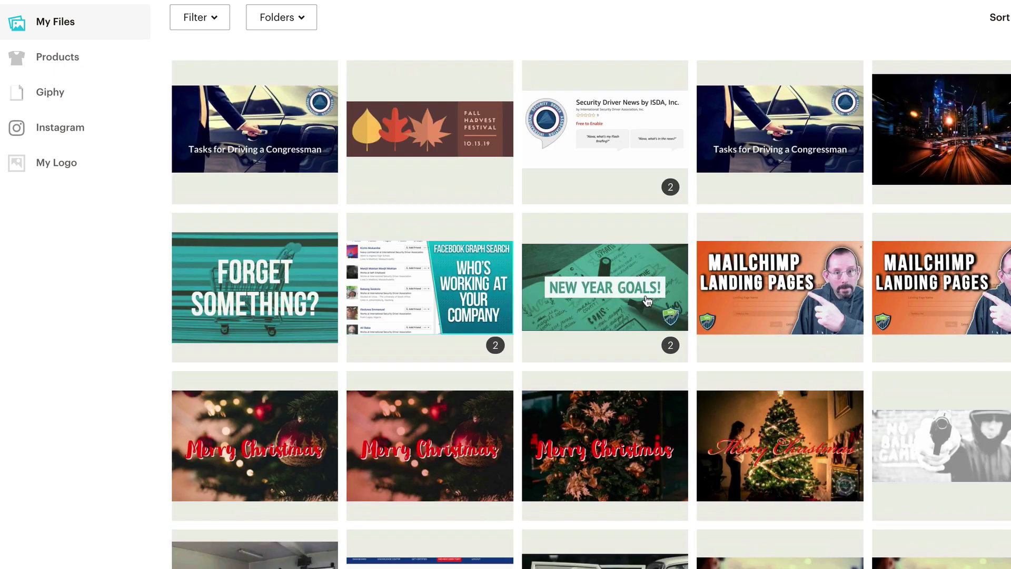
scroll(647, 301, down, 10)
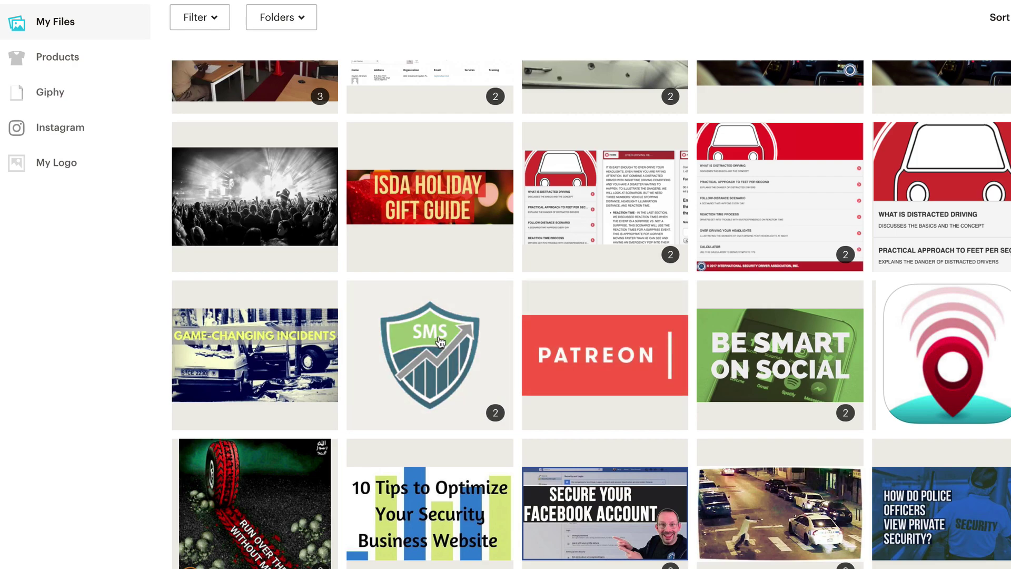
click(440, 343)
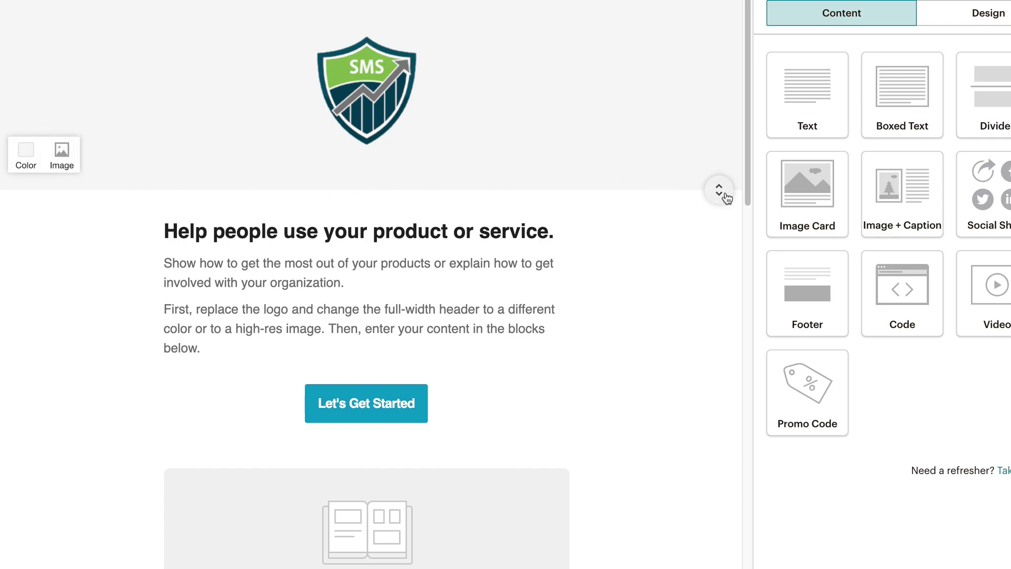
drag(723, 197, 720, 136)
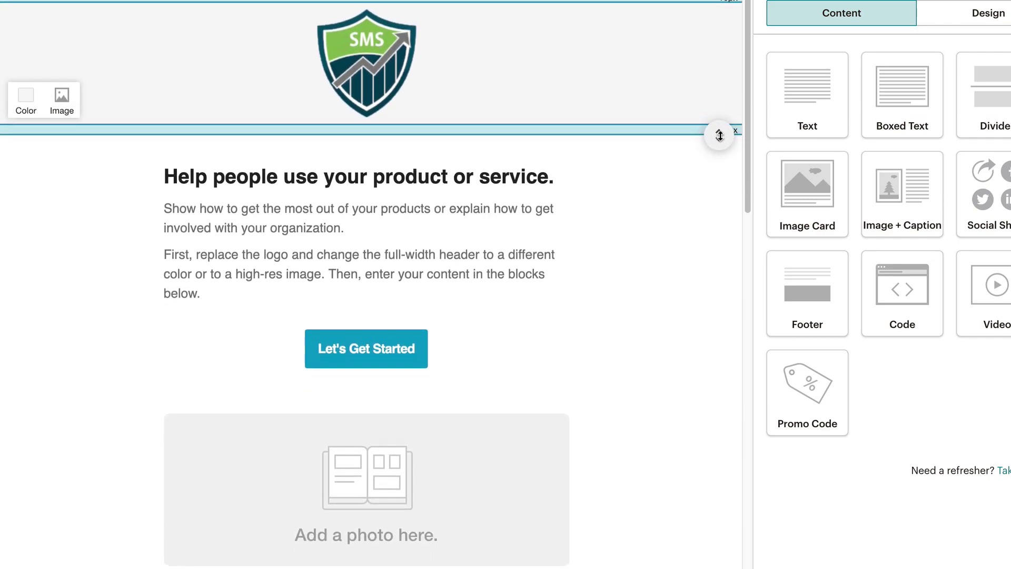